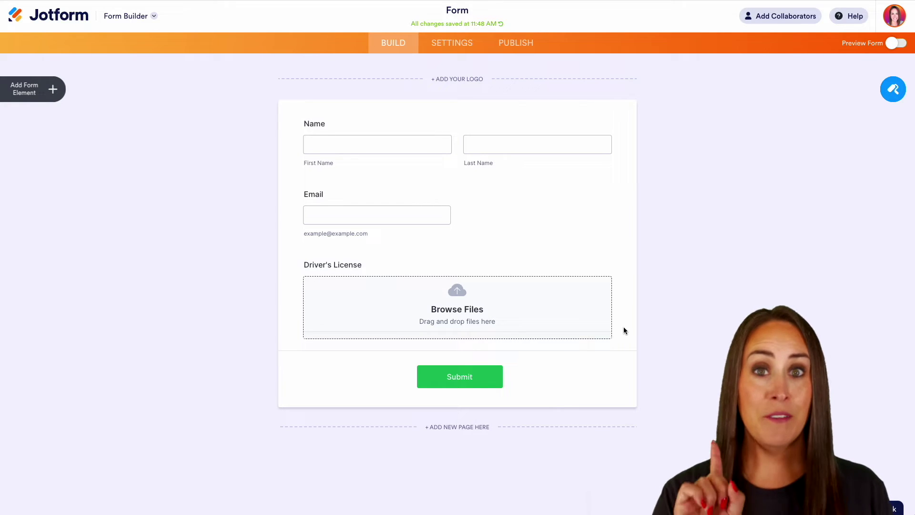
In Settings' additional options, set Save and Continue Later to Enabled.
left_click(452, 48)
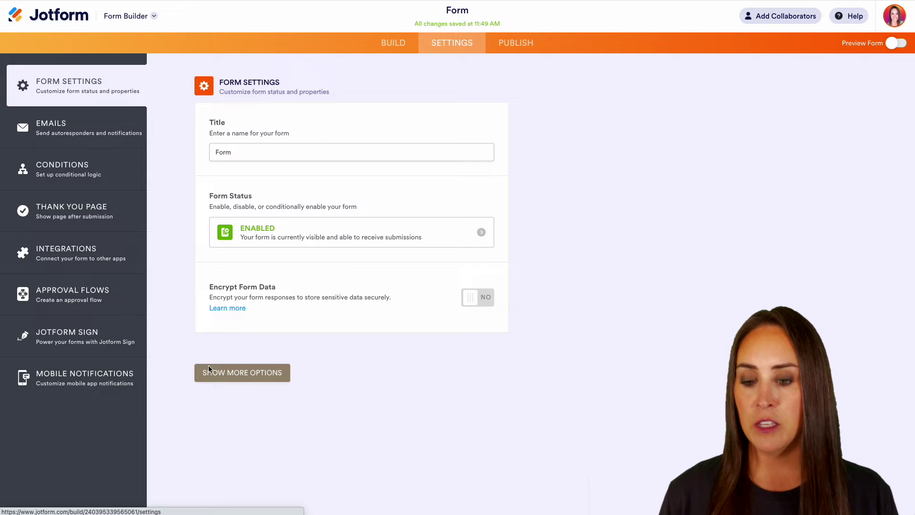
left_click(241, 374)
scroll(389, 370, "down", 7)
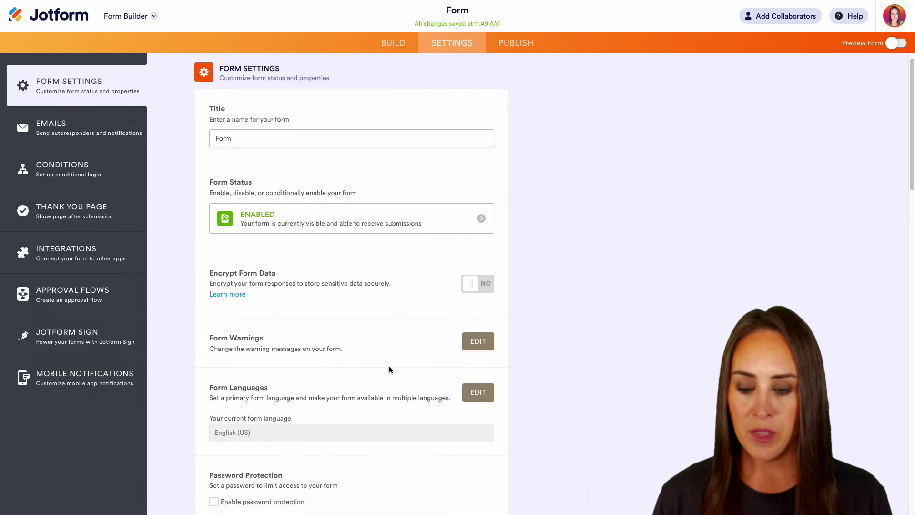
scroll(389, 370, "down", 4)
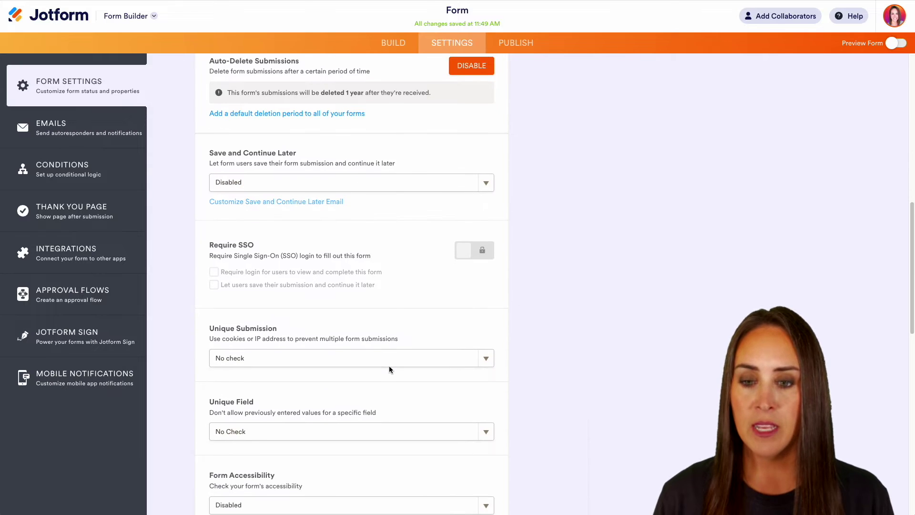
left_click(315, 175)
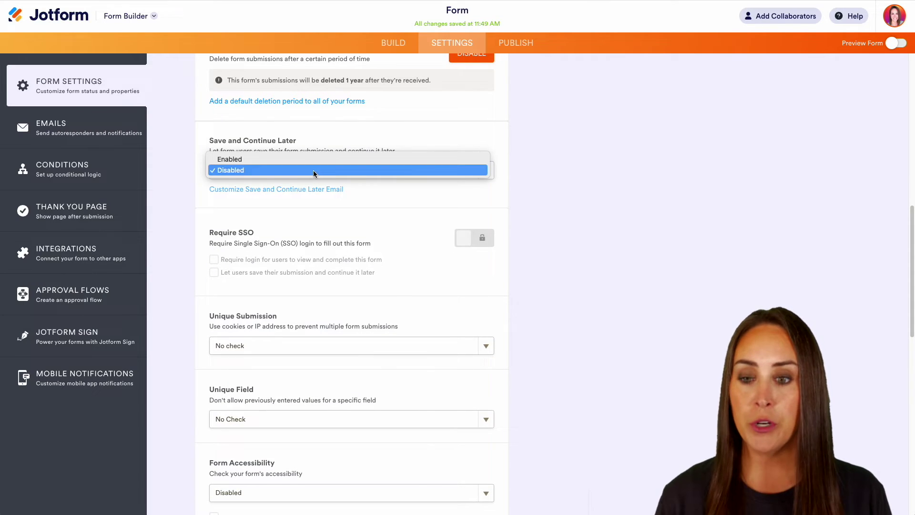
left_click(227, 161)
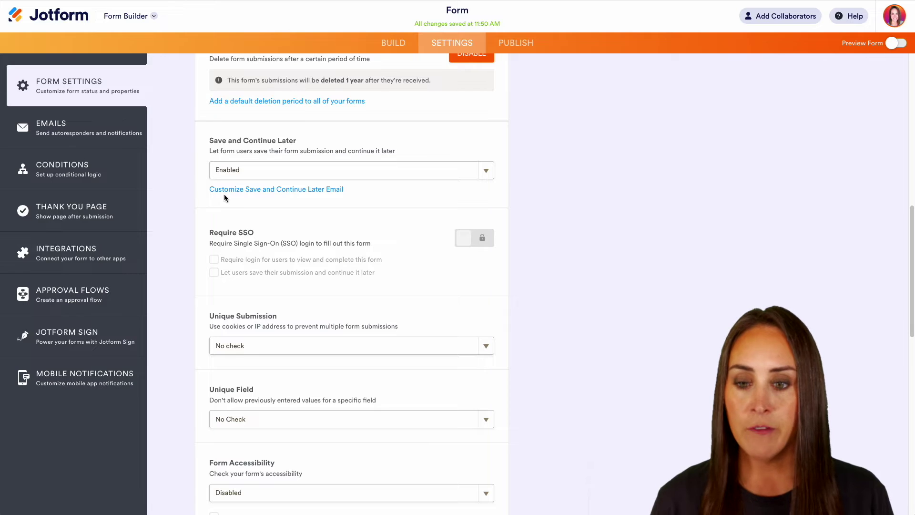
left_click(294, 189)
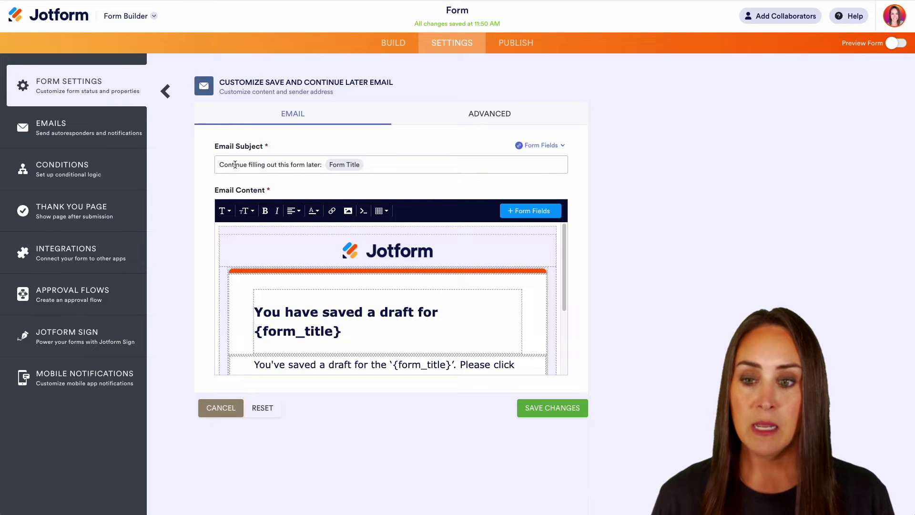
scroll(545, 296, "down", 2)
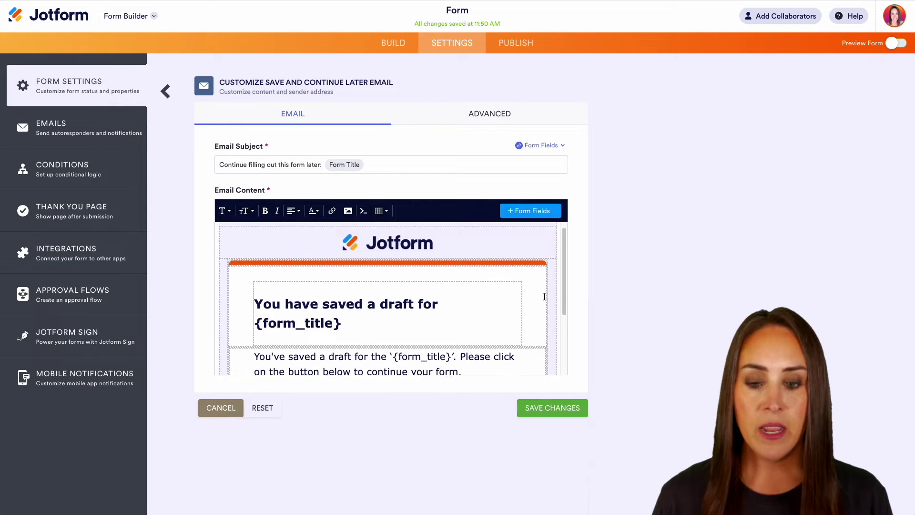
scroll(545, 297, "down", 4)
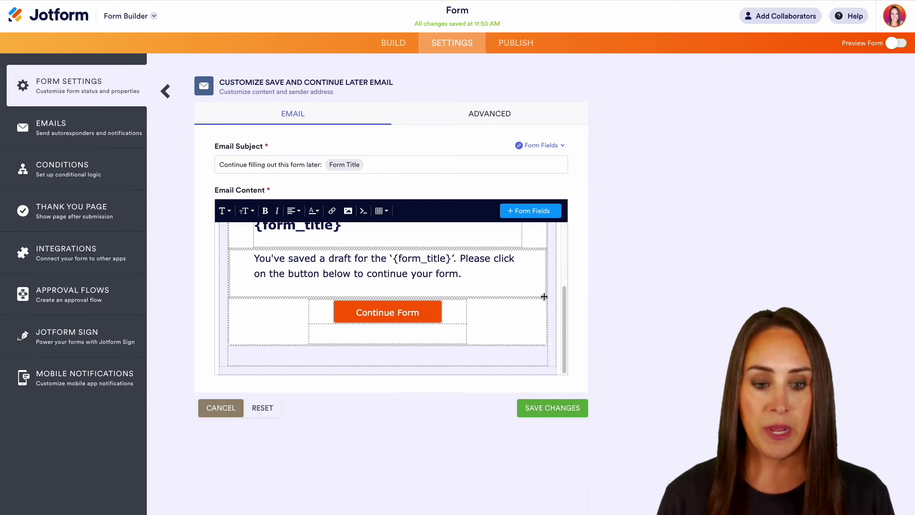
scroll(552, 310, "up", 5)
left_click(523, 119)
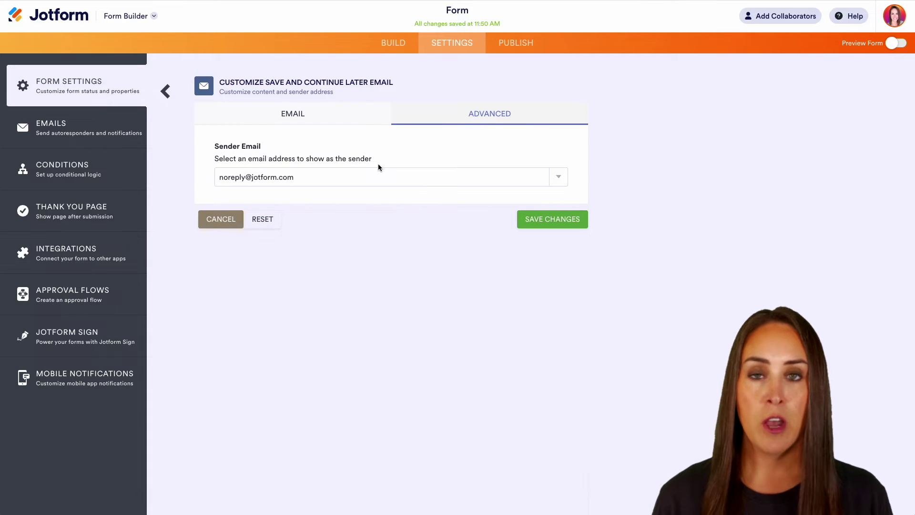
left_click(379, 177)
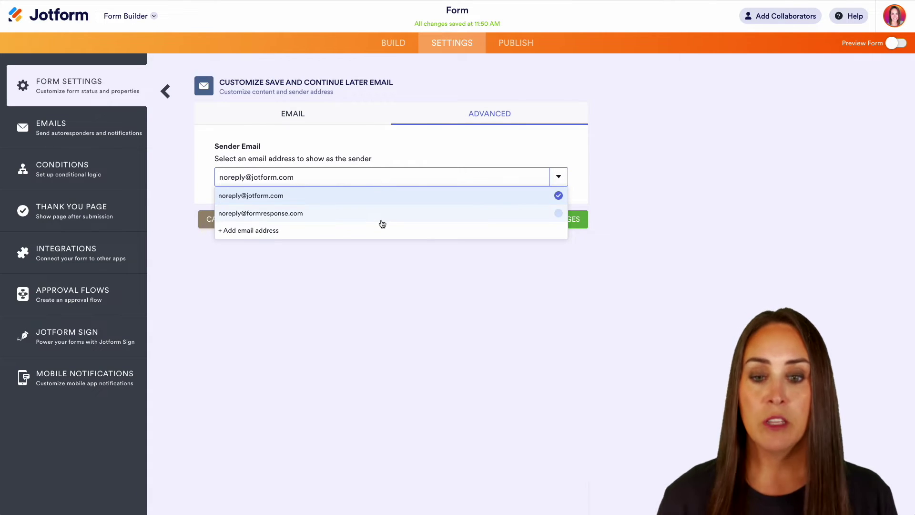
left_click(390, 247)
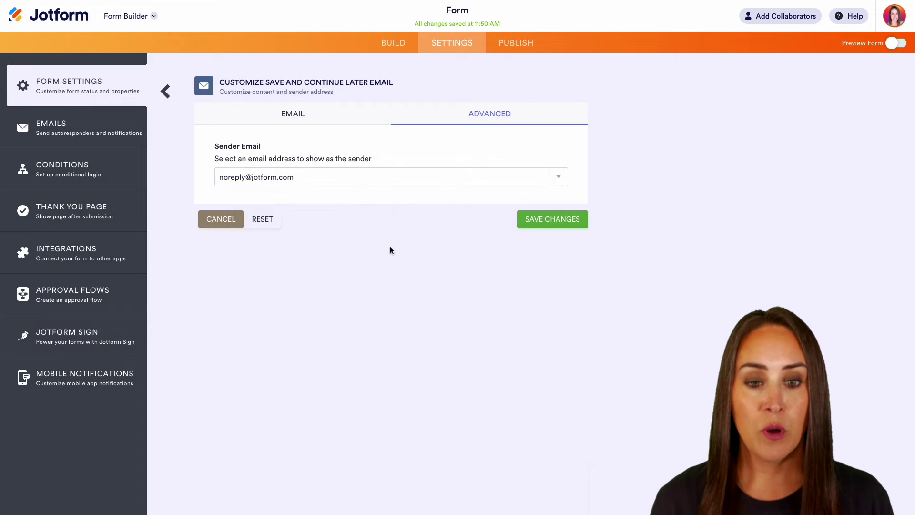
left_click(308, 122)
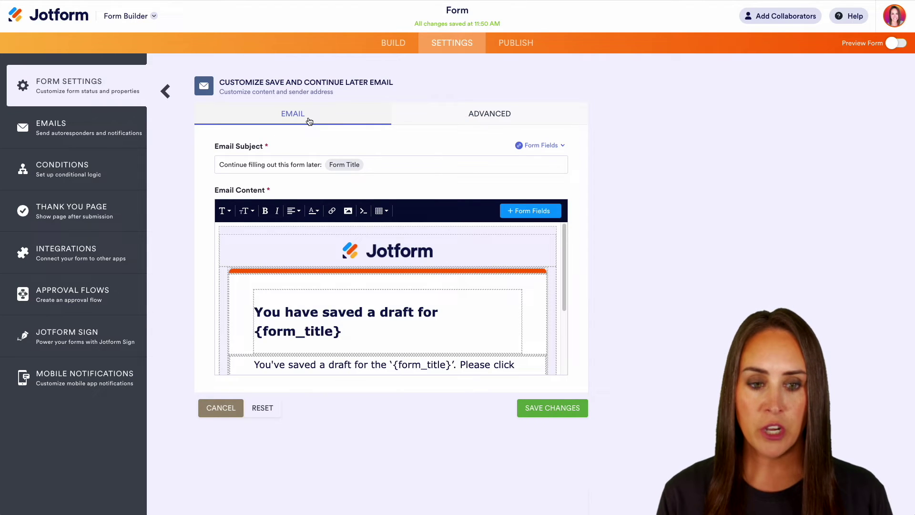
left_click(564, 409)
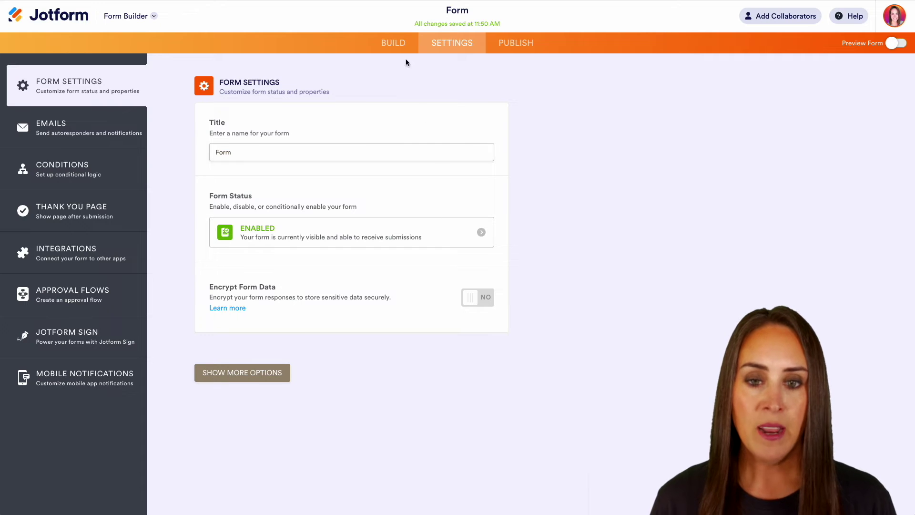
Turn on Preview Form, enter a first and last name, and save the draft.
left_click(402, 52)
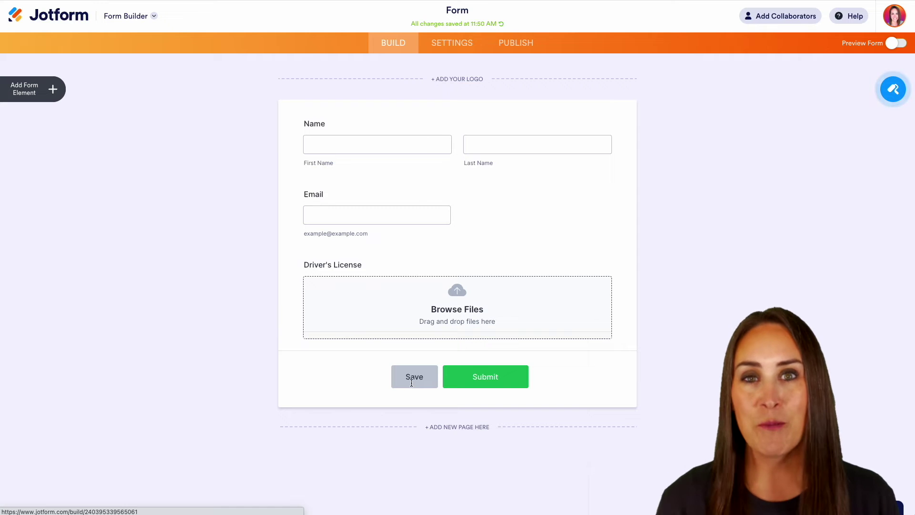
left_click(896, 45)
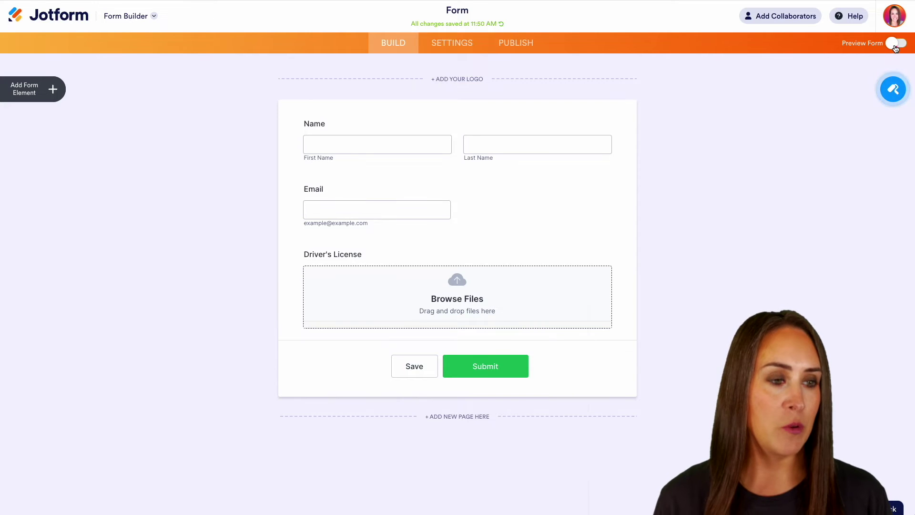
left_click(352, 144)
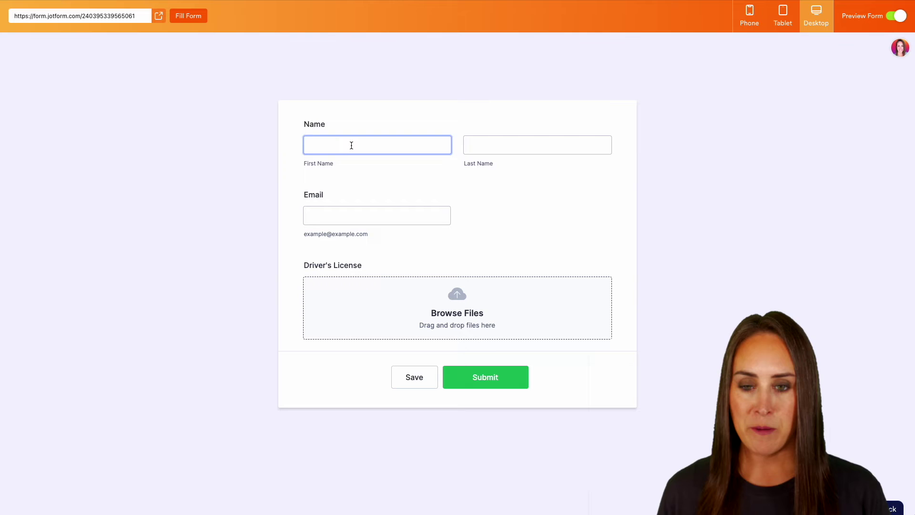
key("Tab")
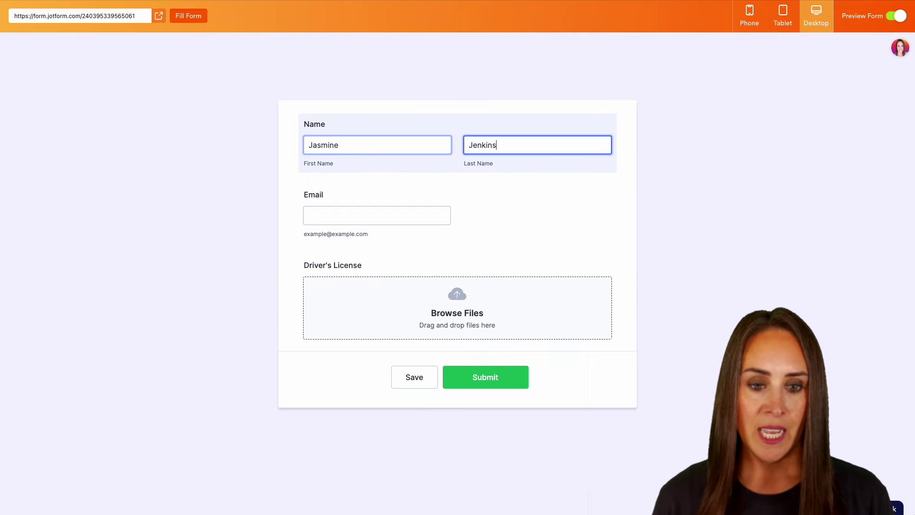
left_click(668, 187)
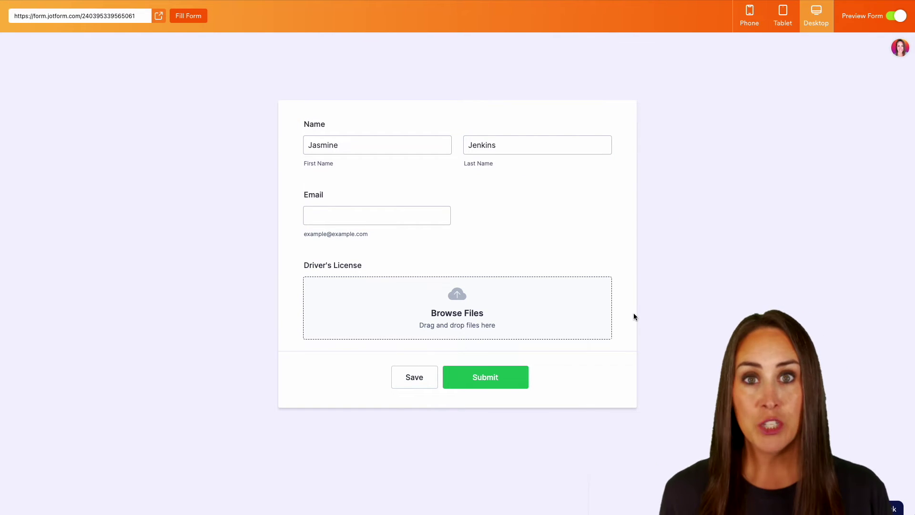
left_click(414, 382)
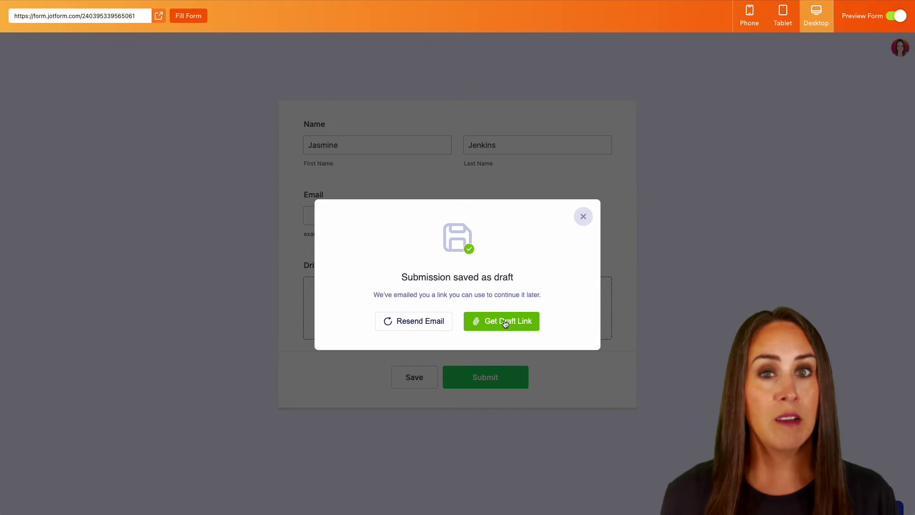
Close the 'Submission saved as draft' dialog and switch Preview Form off.
left_click(583, 216)
left_click(891, 20)
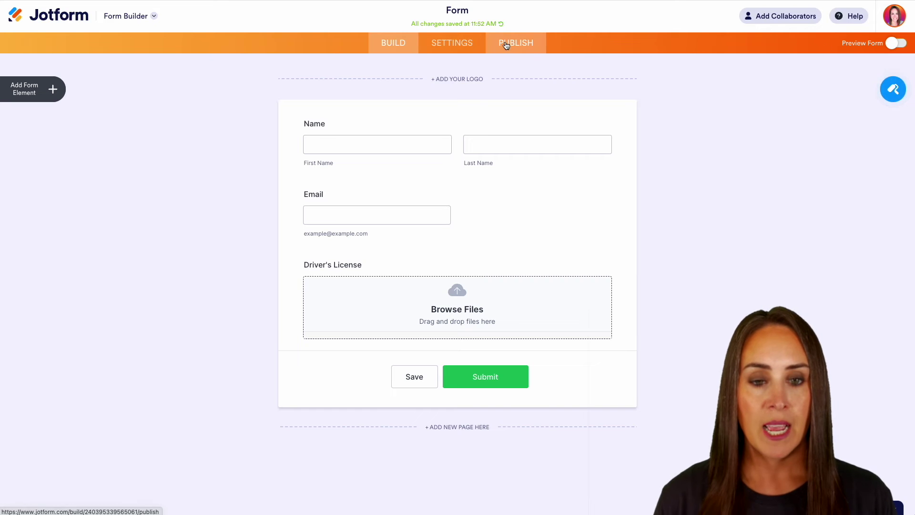
Copy the form's link from Publish and load it in a new Incognito window.
left_click(516, 43)
left_click(400, 174)
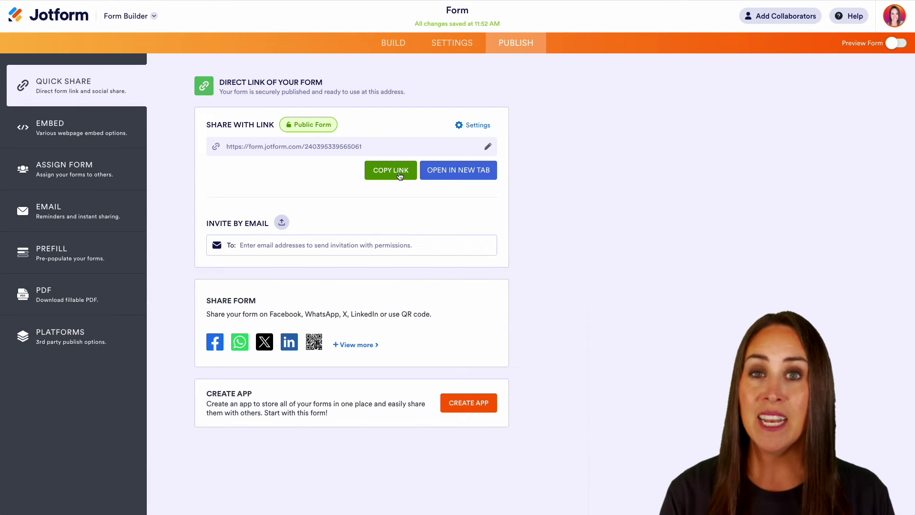
key("super+shift+n")
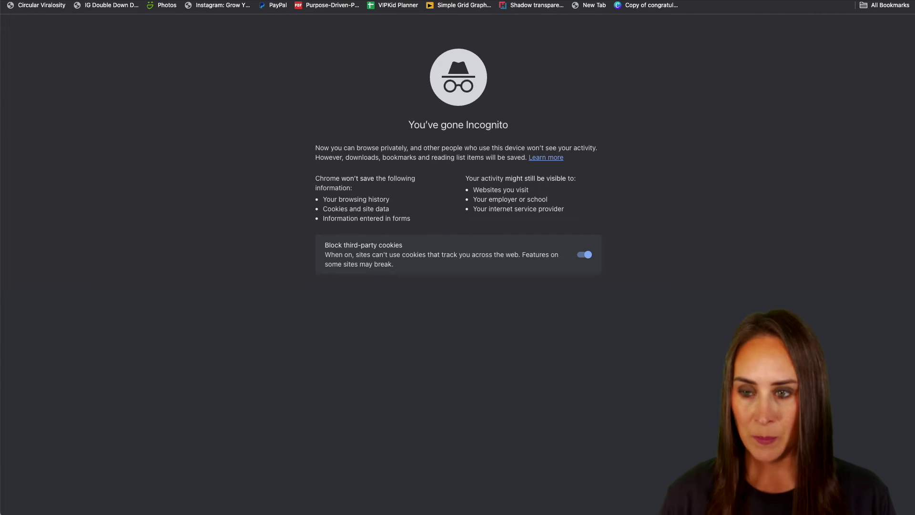
key("super+v")
key("Return")
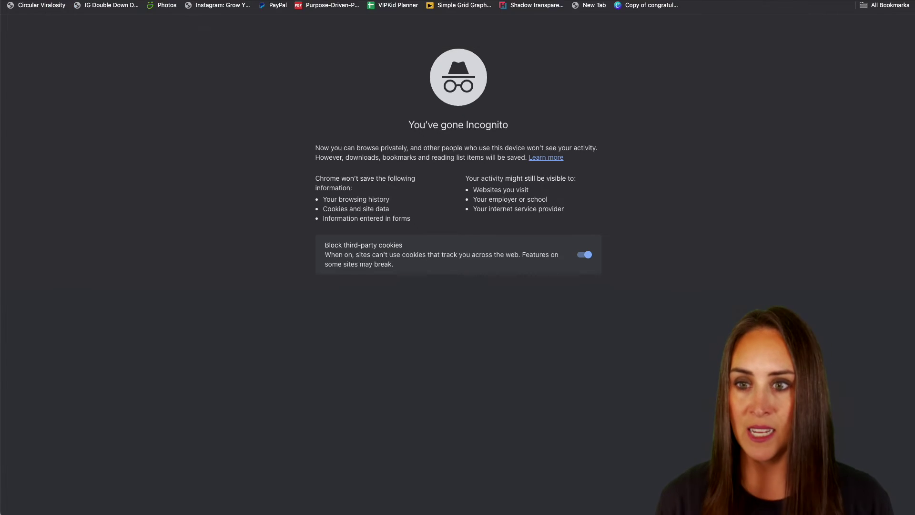
left_click(364, 81)
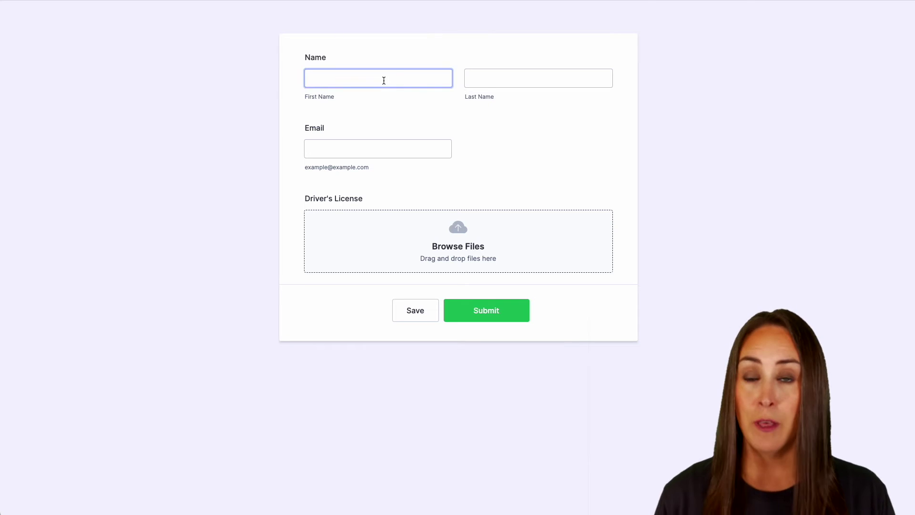
Enter a first and last name on the live form and click Save.
key("Tab")
left_click(702, 153)
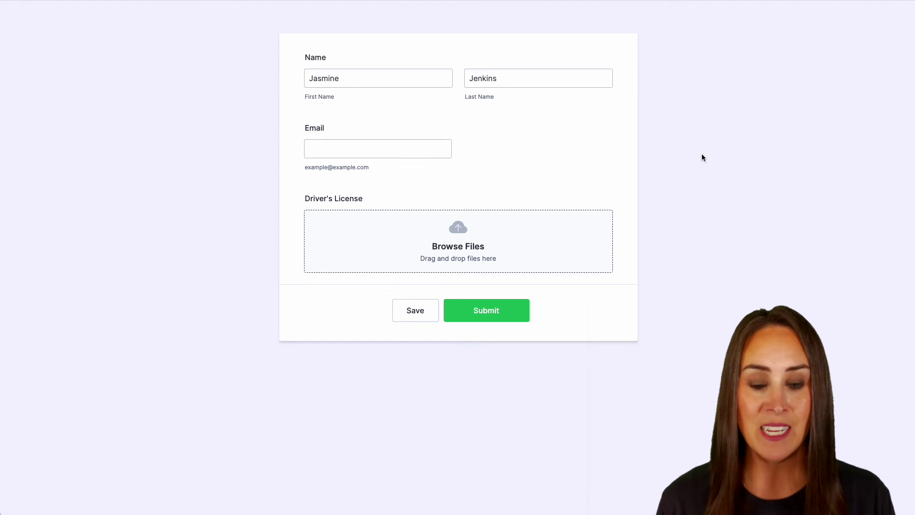
left_click(418, 312)
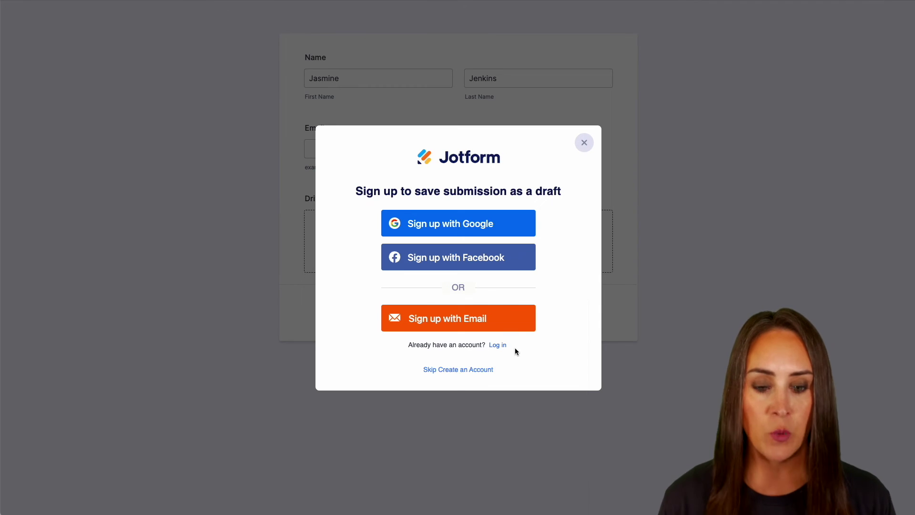
Choose Skip Create an Account, use Get Draft Link, then close the dialog.
left_click(447, 371)
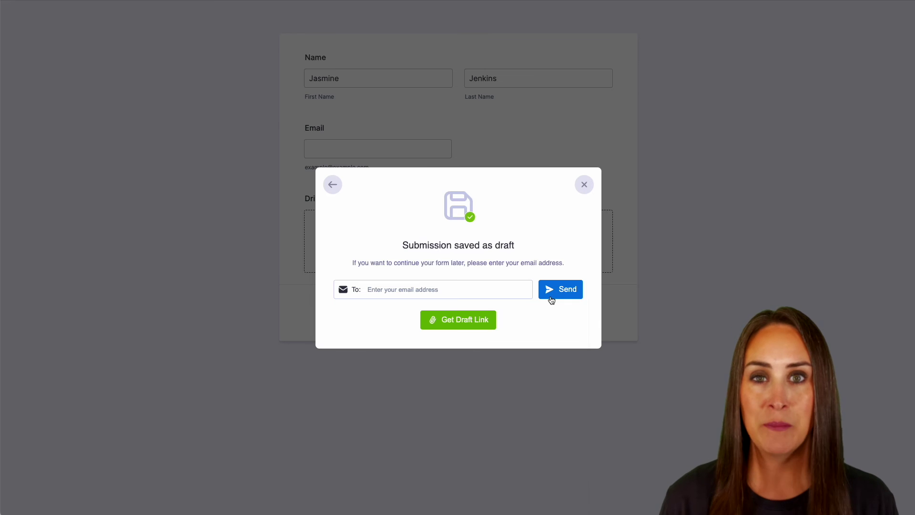
left_click(457, 323)
left_click(585, 186)
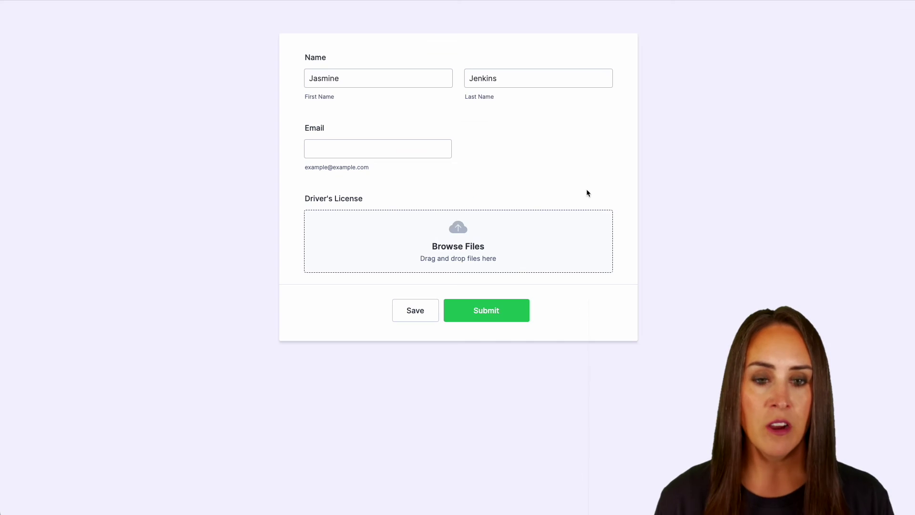
Paste the copied draft link into a new Incognito window and load it.
key("super+shift+n")
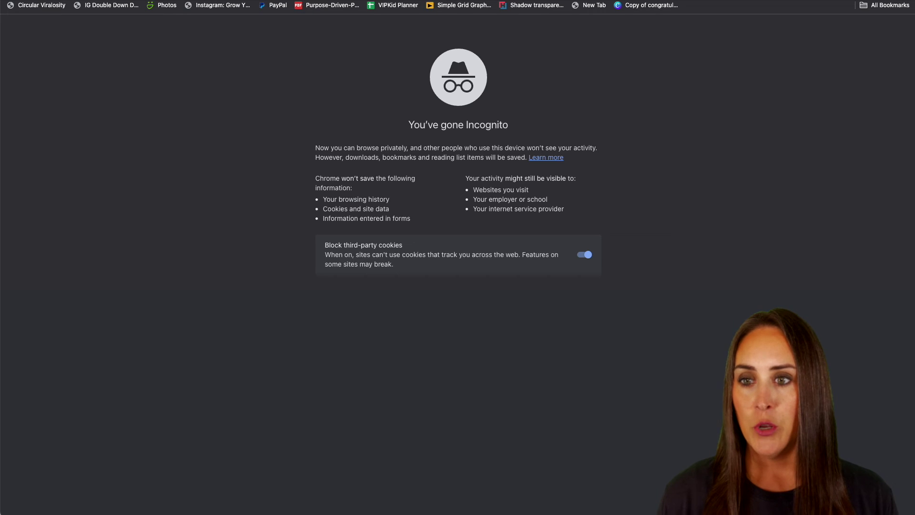
key("super+v")
key("Return")
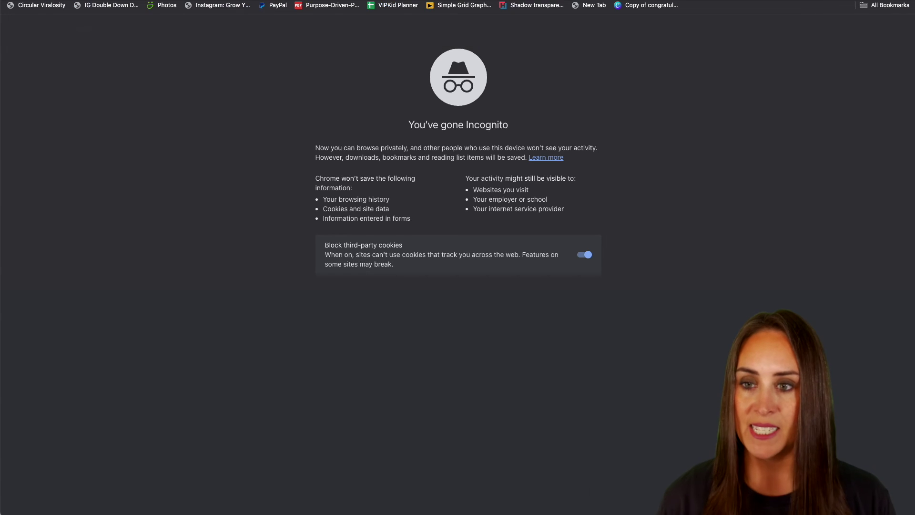